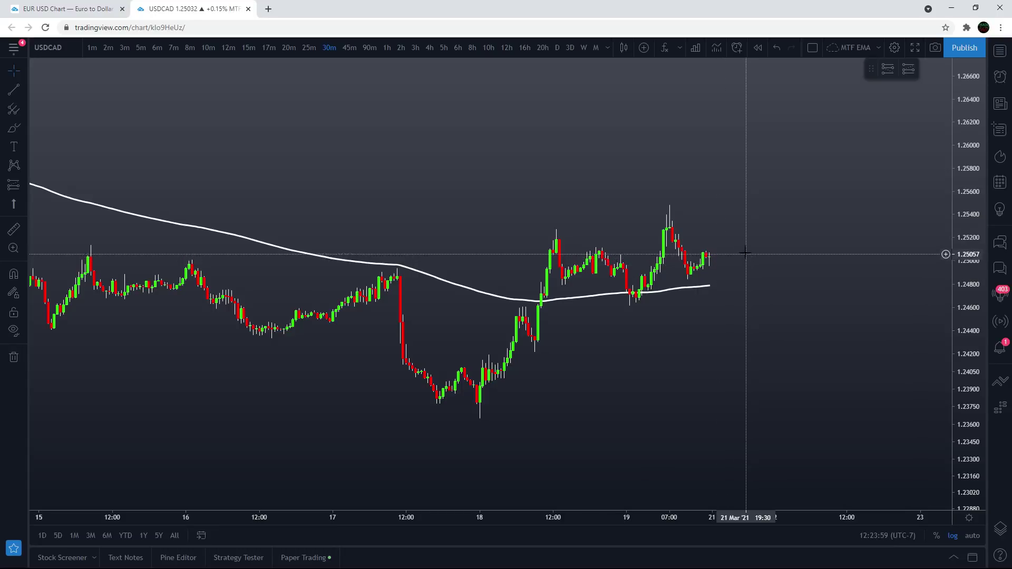
Step: Switch the USDCAD chart to the 4-hour timeframe and examine the price trend against the moving average back to mid-2020
left_click(430, 47)
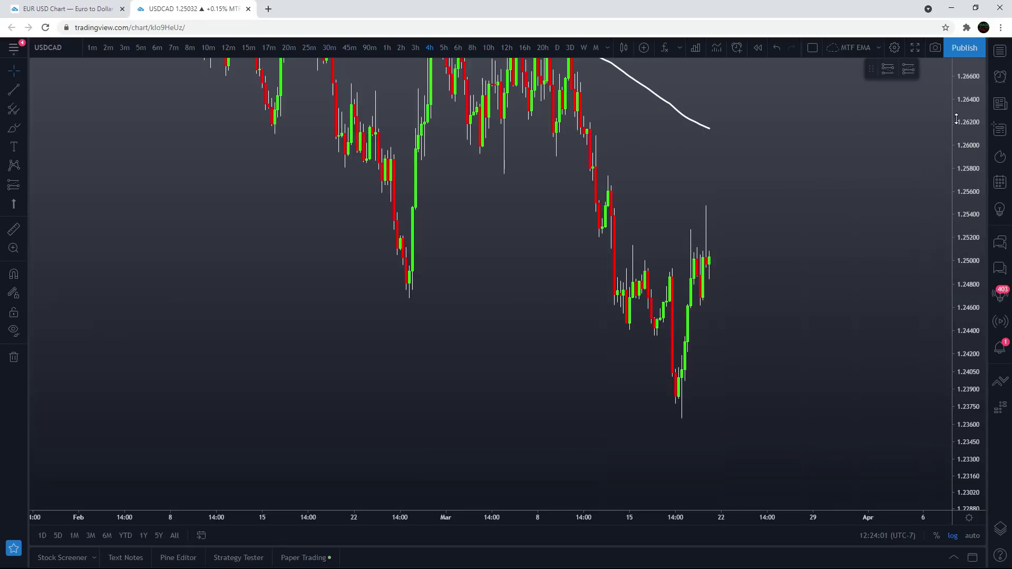
scroll(842, 295, "down", 5)
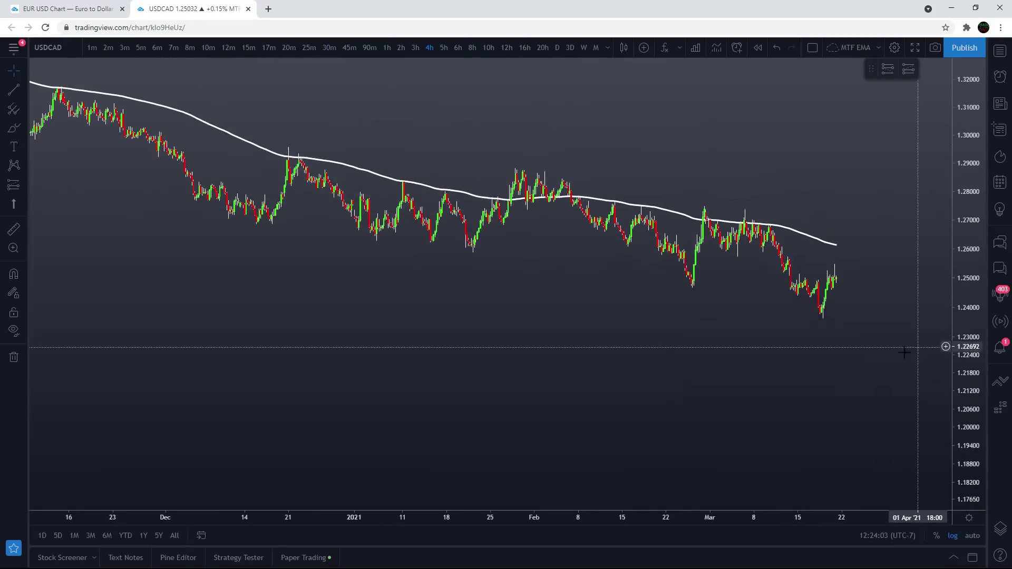
left_click_drag(655, 364, 550, 372)
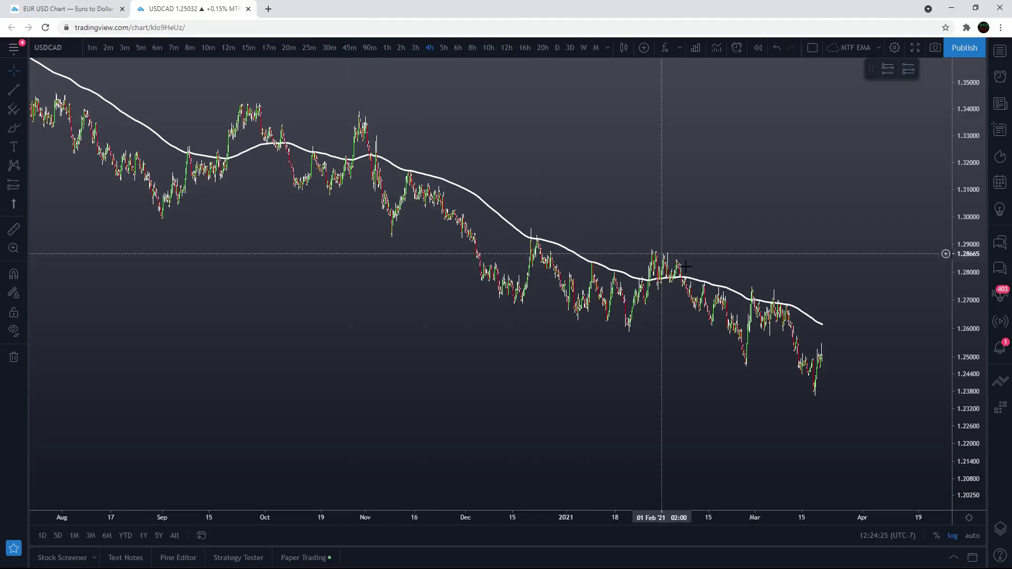
scroll(613, 408, "up", 5)
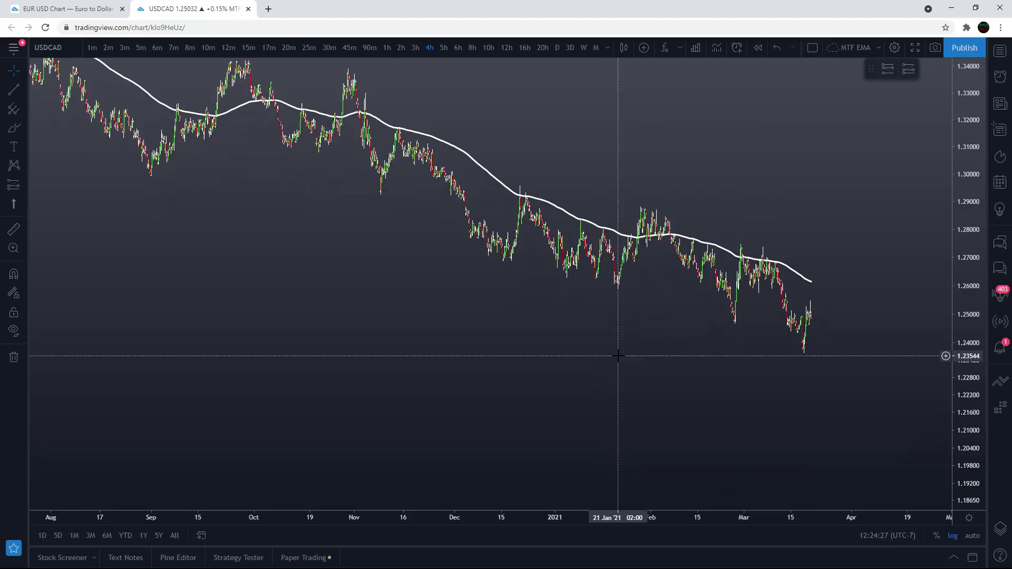
left_click_drag(460, 392, 468, 401)
scroll(467, 400, "down", 2)
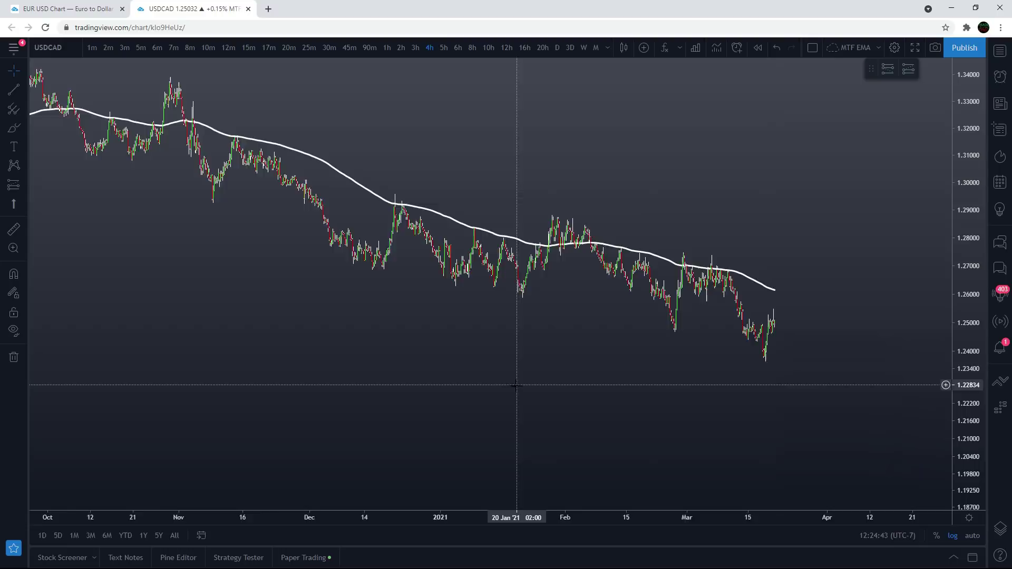
scroll(482, 334, "down", 3)
left_click_drag(481, 334, 597, 427)
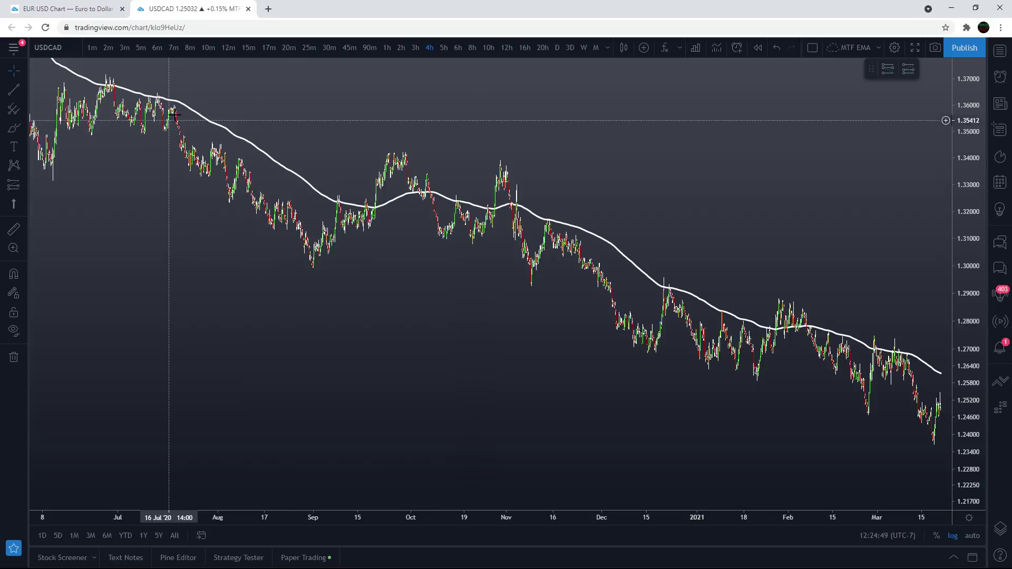
left_click_drag(627, 397, 457, 330)
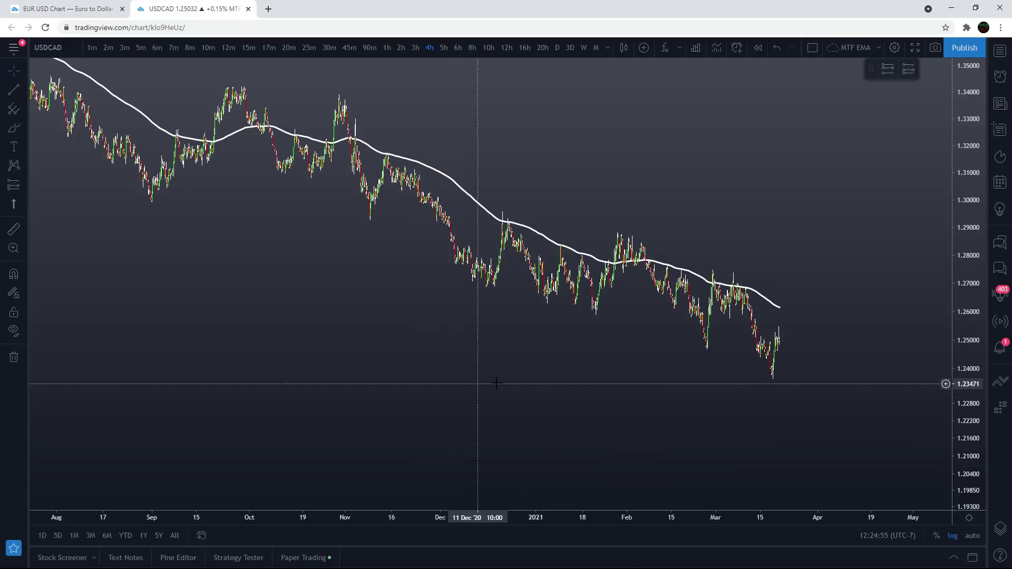
scroll(550, 406, "up", 3)
scroll(550, 405, "up", 4)
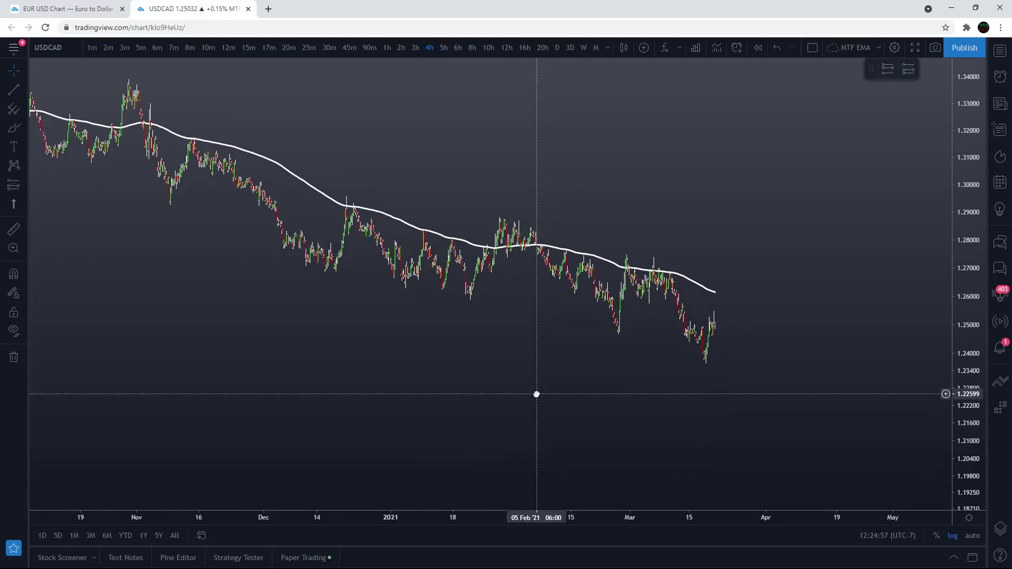
left_click_drag(501, 395, 524, 386)
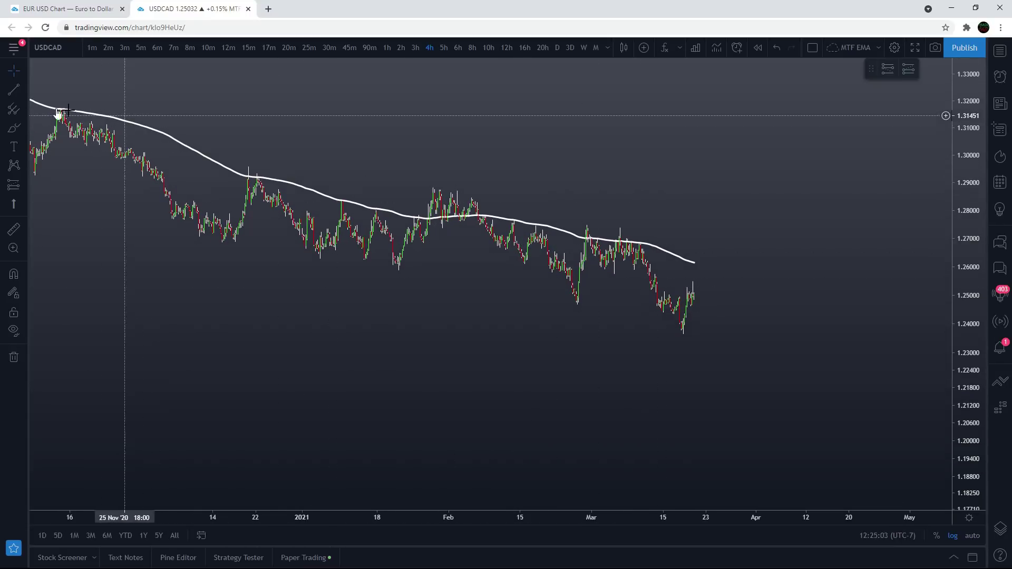
Step: Draw a descending trend line from the late January 2021 high at about 1.28856 to about 1.24607 in April, and remove it
left_click(13, 90)
left_click(430, 187)
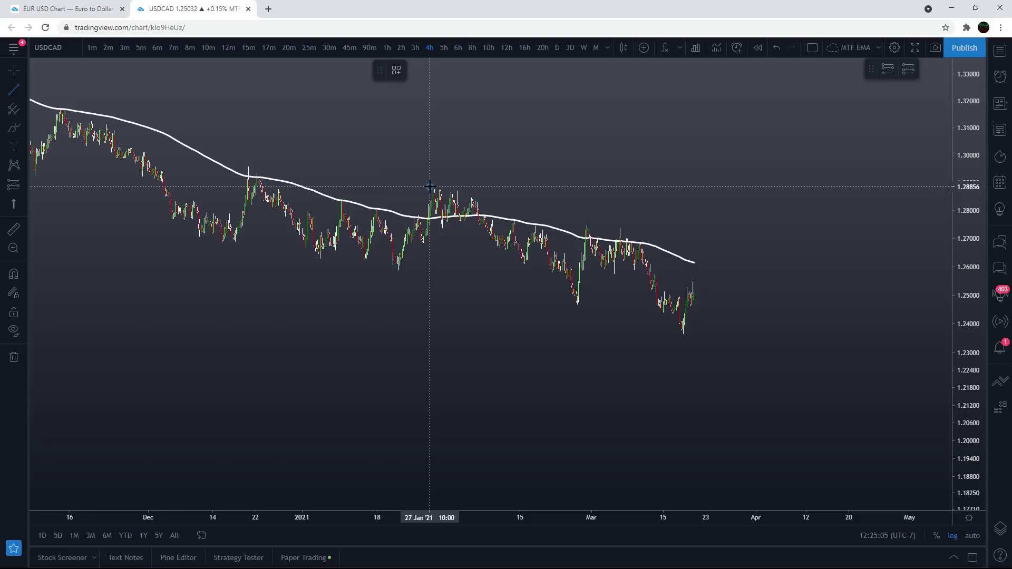
left_click(862, 306)
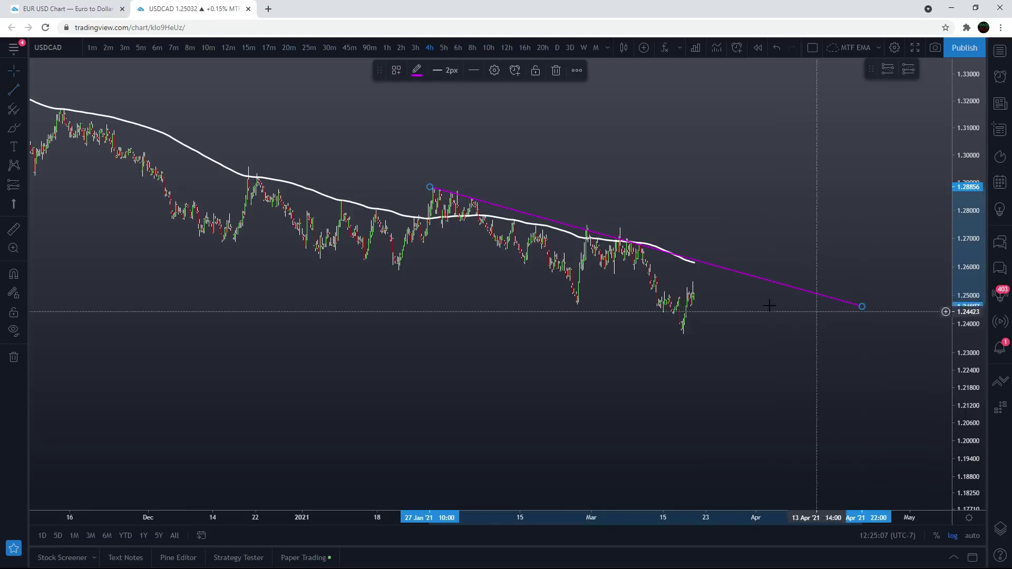
right_click(705, 263)
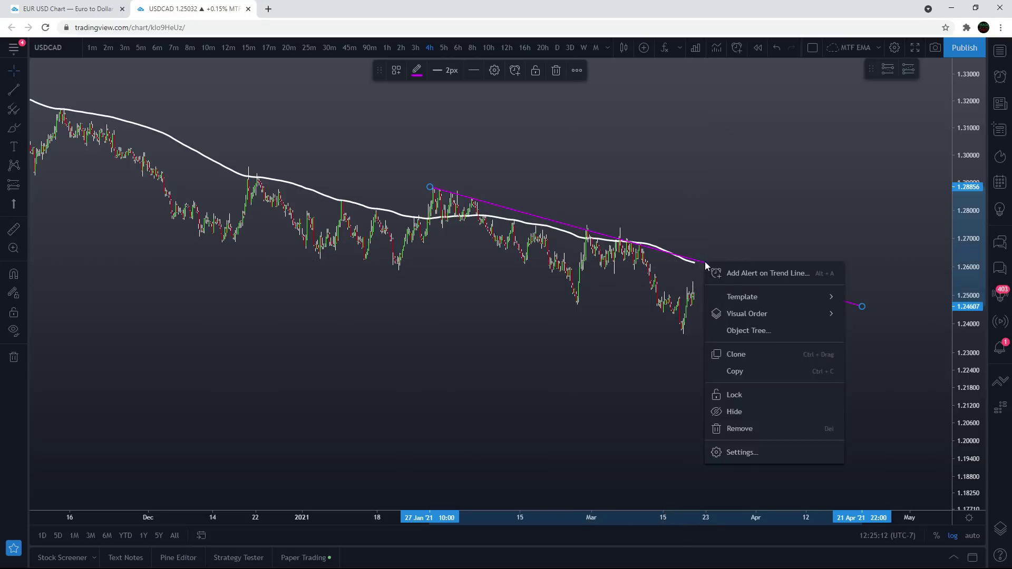
left_click(714, 428)
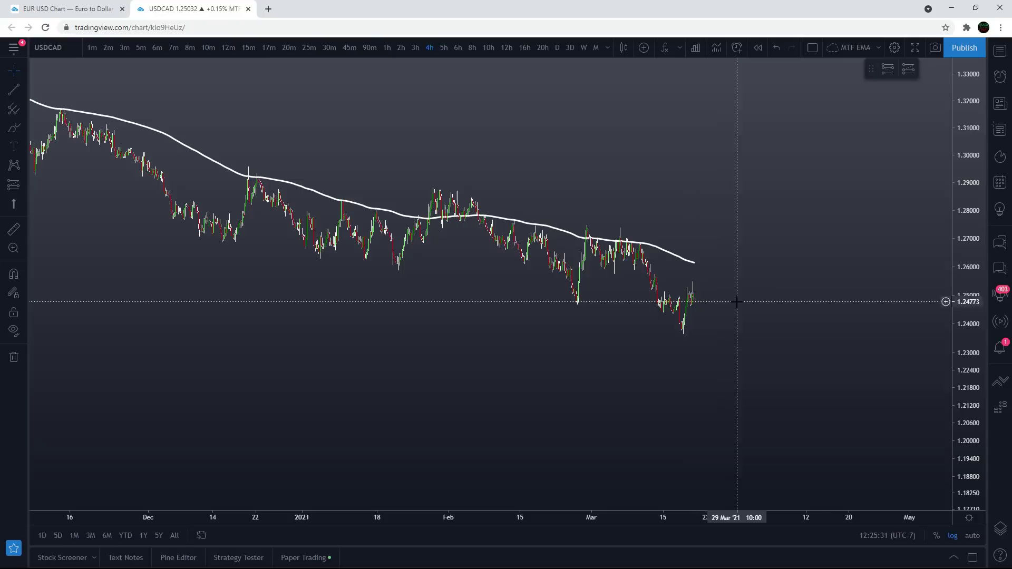
Step: Return the chart to the 30-minute timeframe and stretch the price scale around the mid-March candles
scroll(758, 296, "down", 1)
left_click_drag(476, 312, 433, 329)
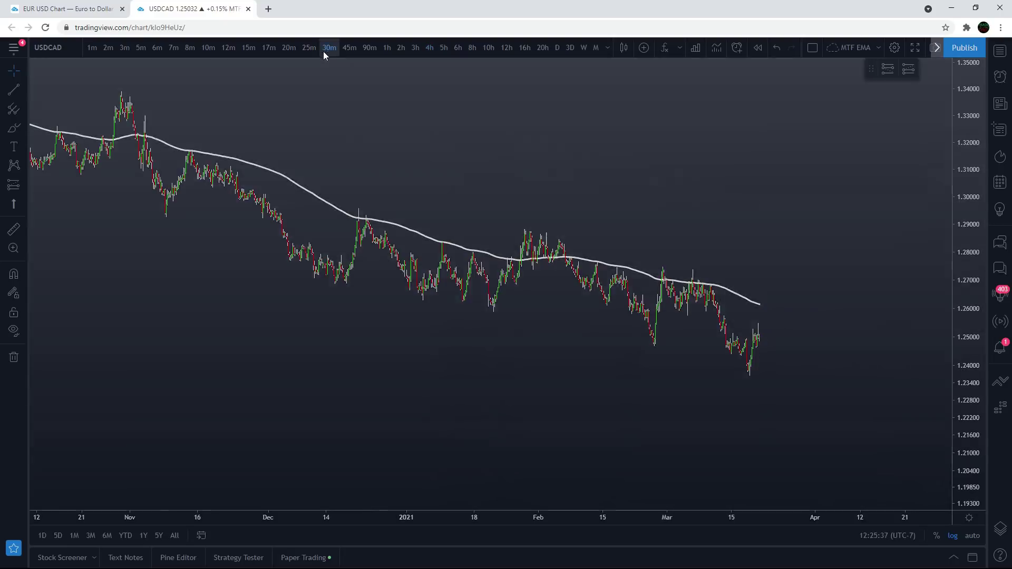
left_click(327, 48)
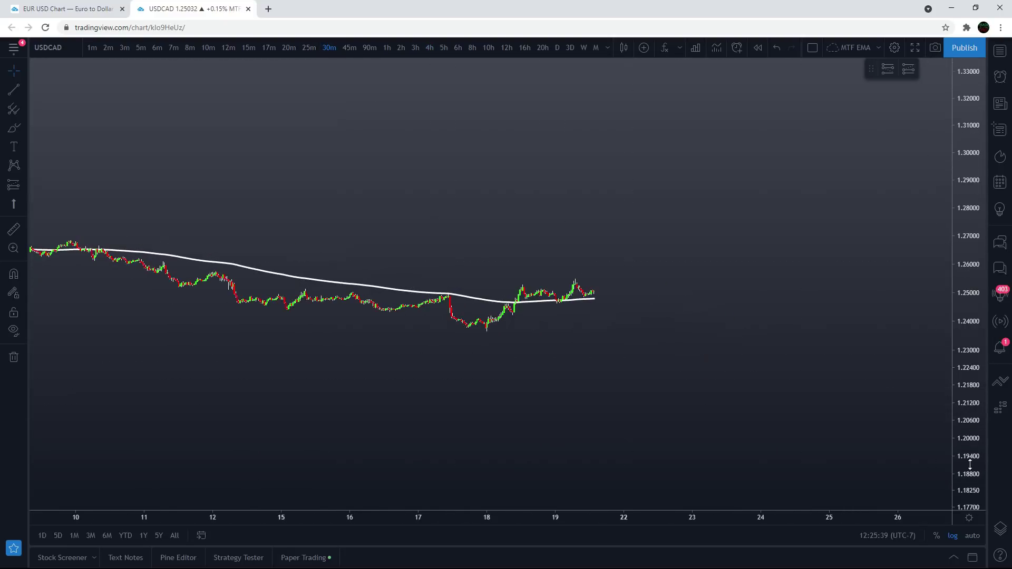
left_click_drag(970, 466, 970, 274)
scroll(694, 332, "up", 5)
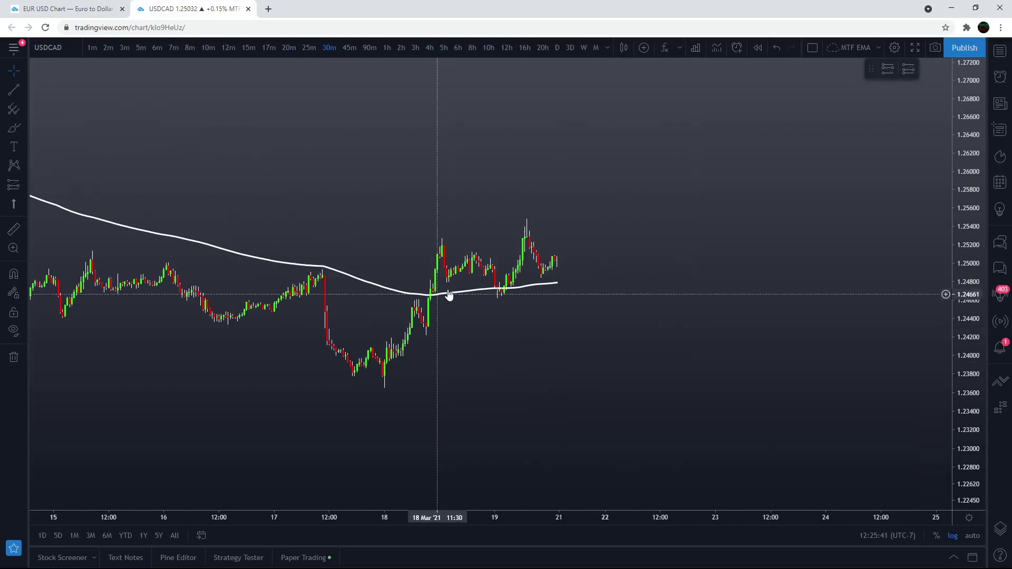
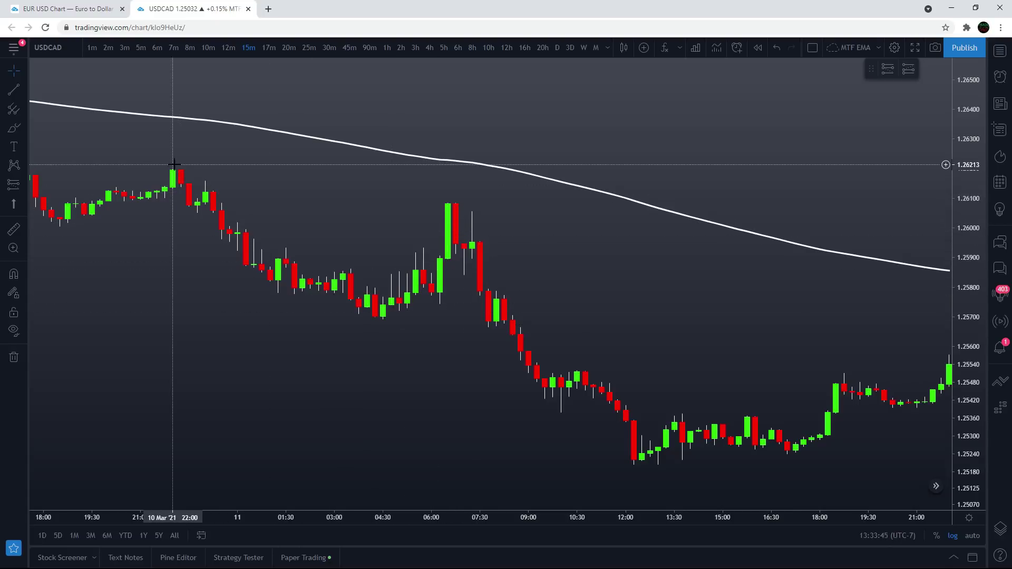
Step: Place a short position at about 1.25941 on the 11 March spike, with the stop at about 1.26199 and target at about 1.25413
left_click(892, 70)
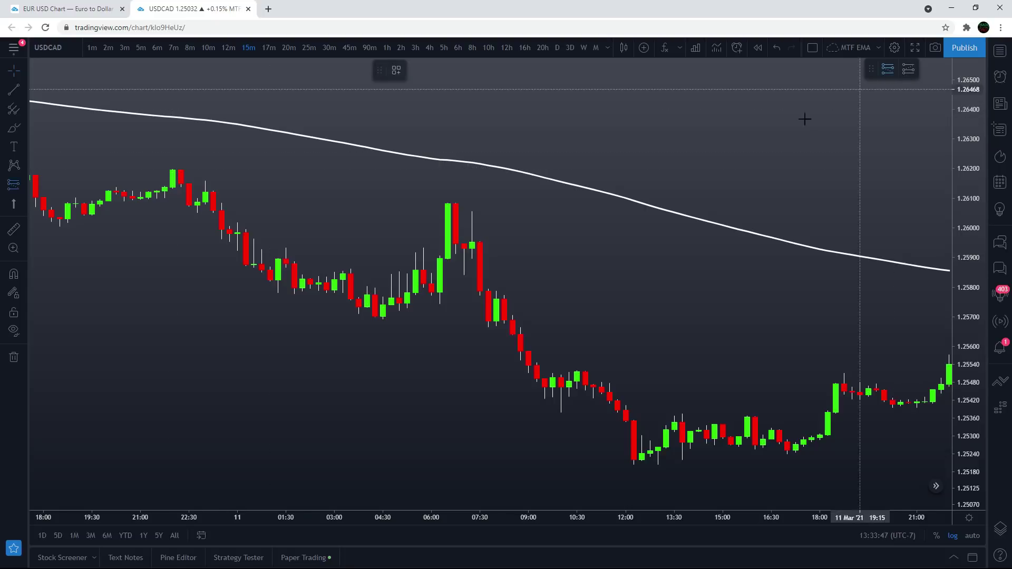
left_click(441, 246)
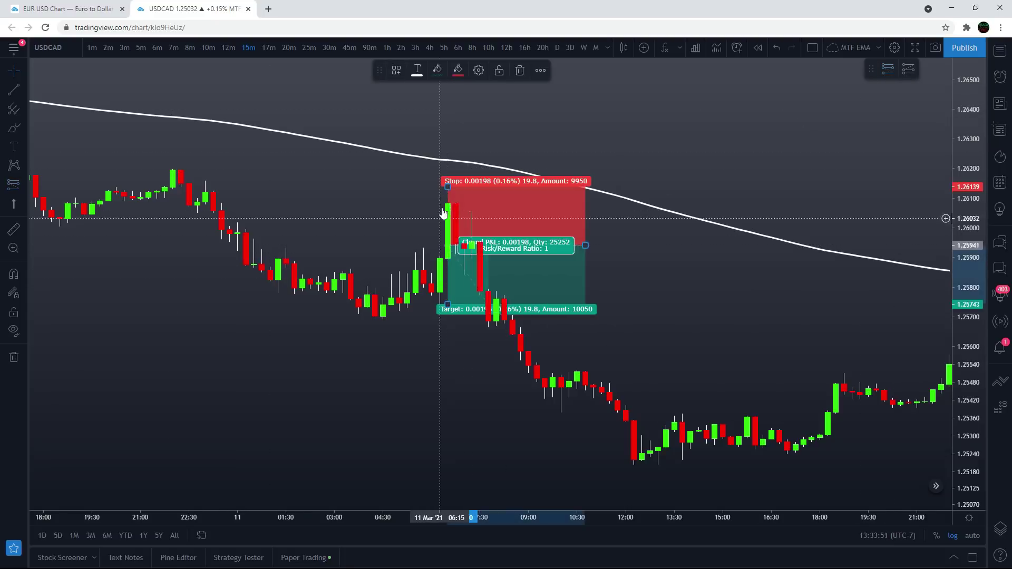
left_click_drag(447, 187, 431, 169)
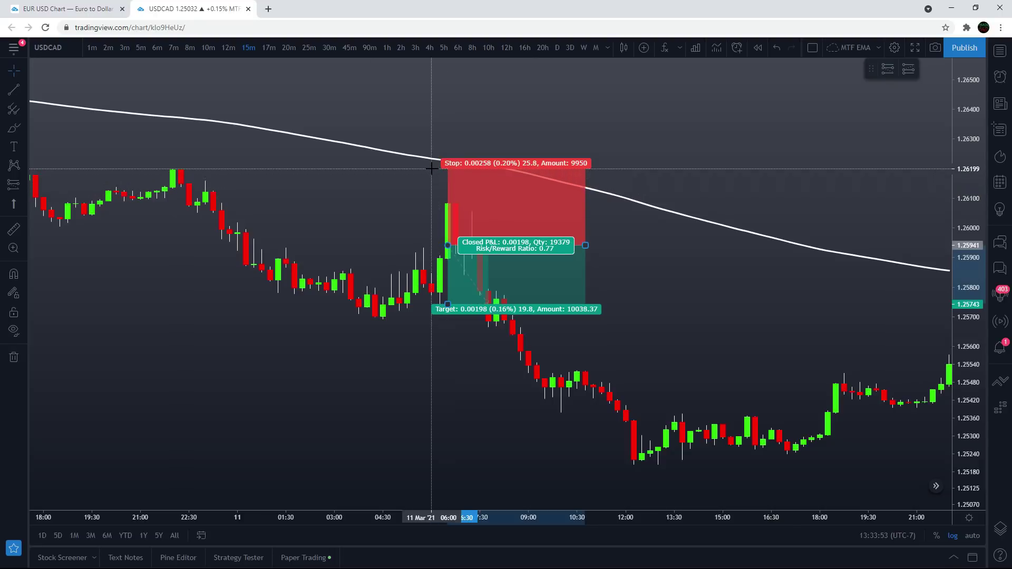
left_click_drag(448, 305, 406, 403)
left_click(339, 404)
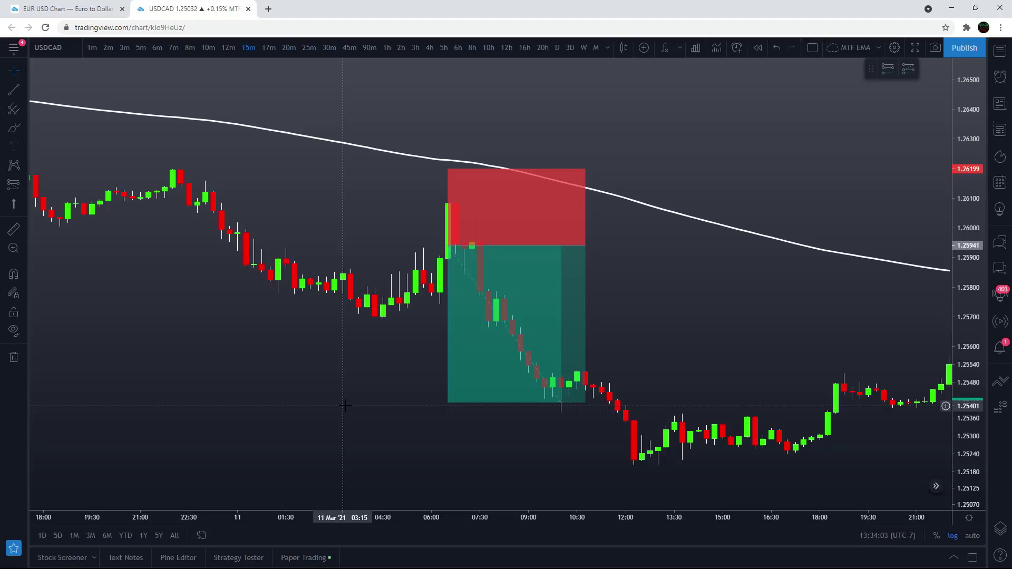
Step: Try tighter stops of about 1.26035 and 1.26055 on the short position, and widen the stop to about 1.26206
left_click(463, 253)
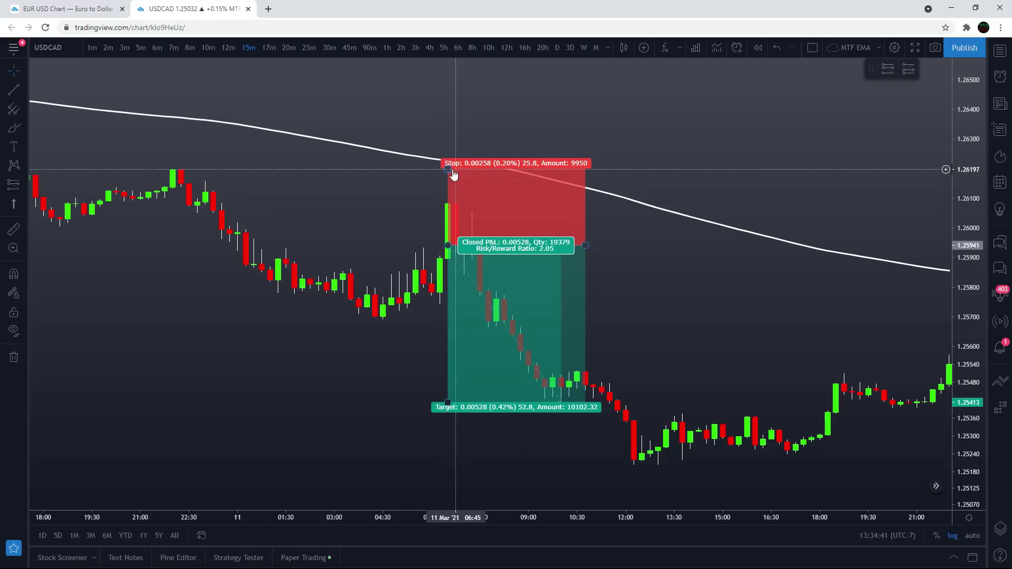
left_click_drag(447, 168, 450, 245)
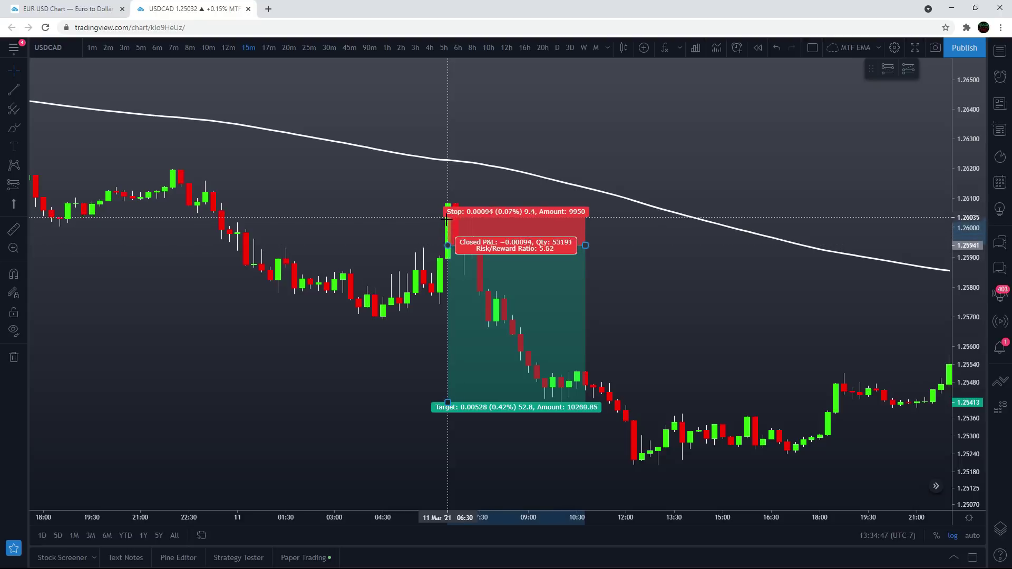
left_click_drag(448, 245, 444, 212)
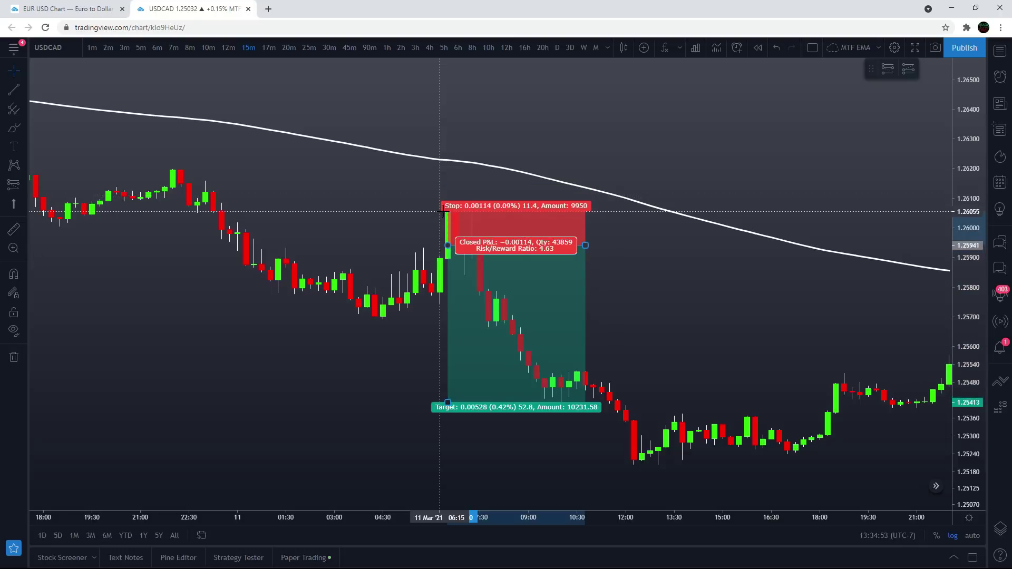
mouse_move(444, 212)
left_mouse_down()
mouse_move(448, 261)
mouse_move(448, 189)
mouse_move(430, 168)
left_mouse_up()
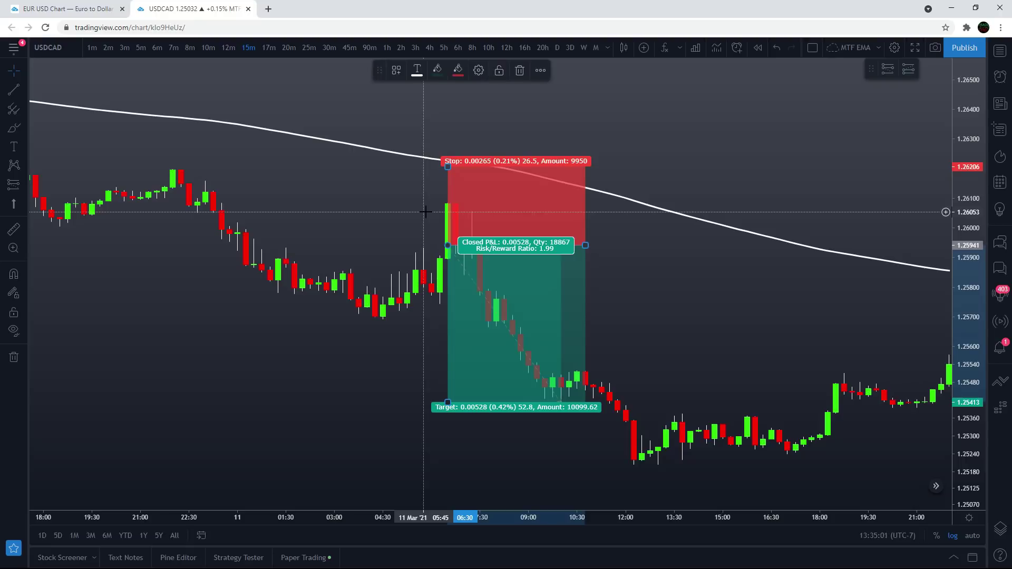